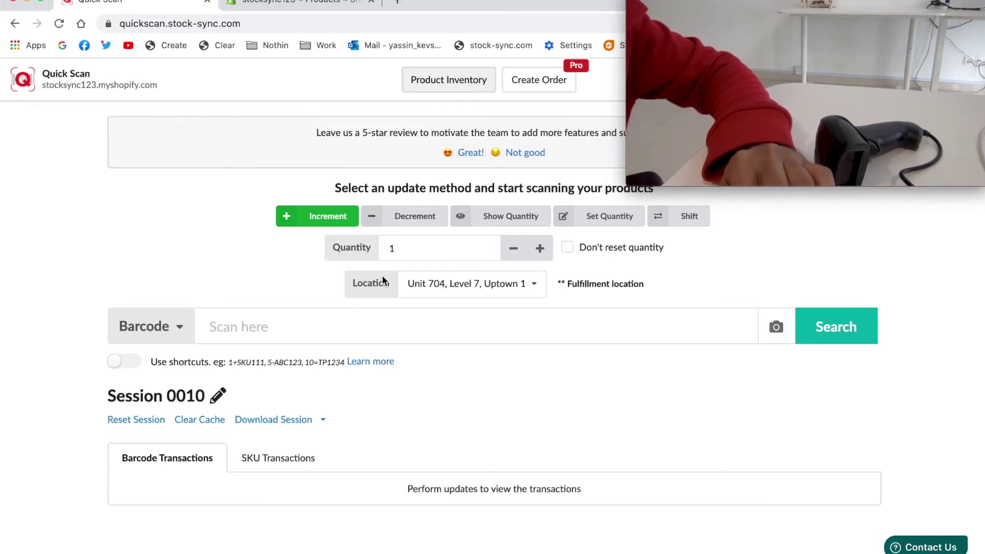
click(297, 3)
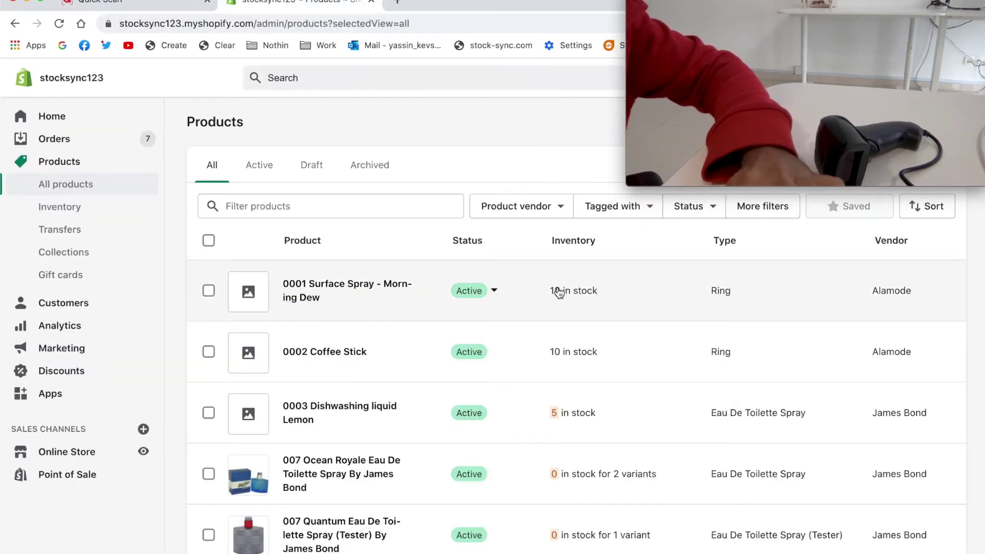
click(156, 7)
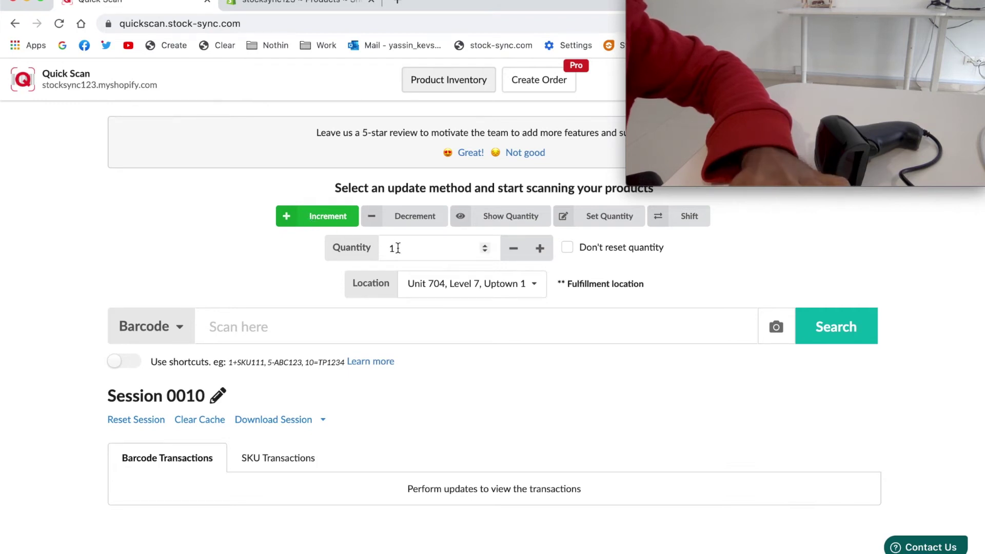
click(361, 324)
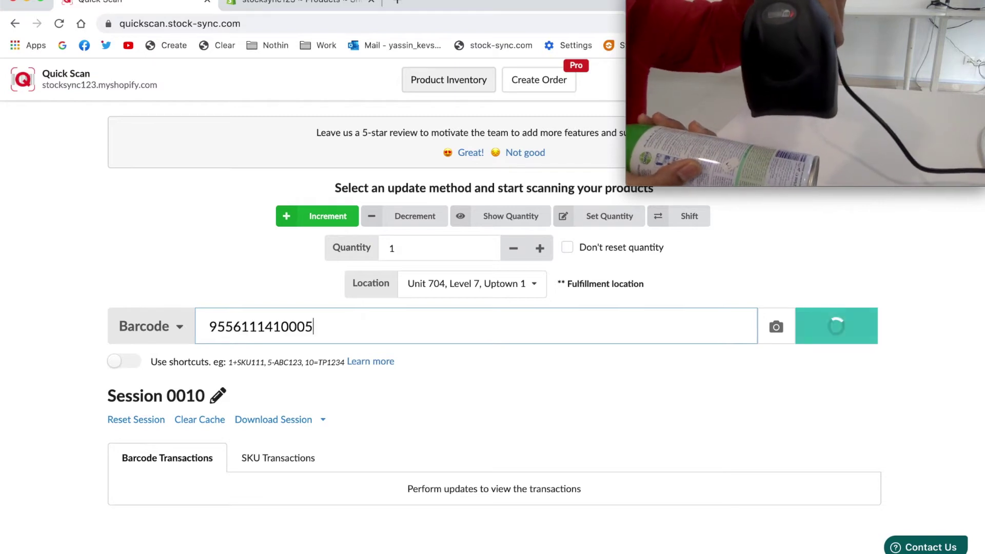
text(9556111410005)
key(Return)
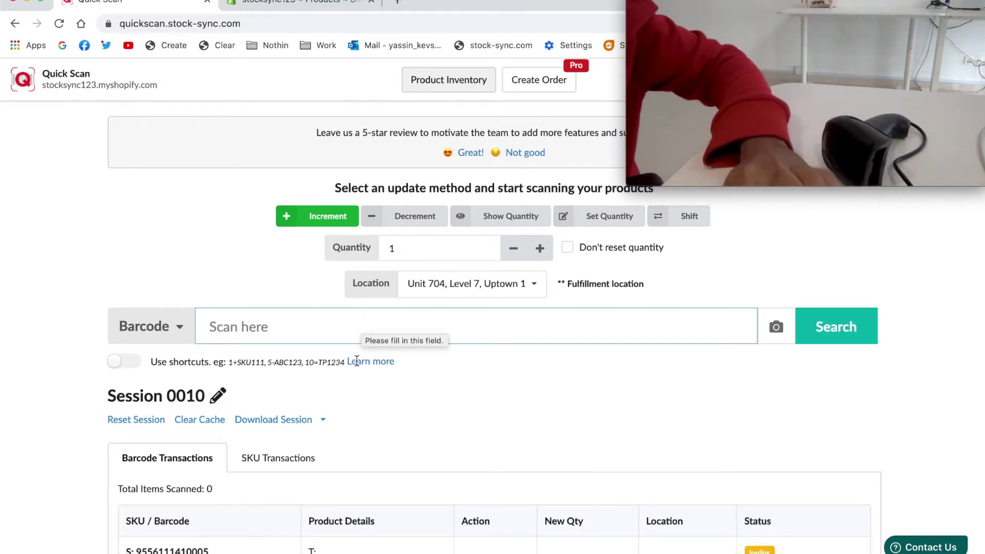
Confirm in Shopify's product list that Surface Spray - Morning Dew now shows 11 in stock.
scroll(358, 415, down, 2)
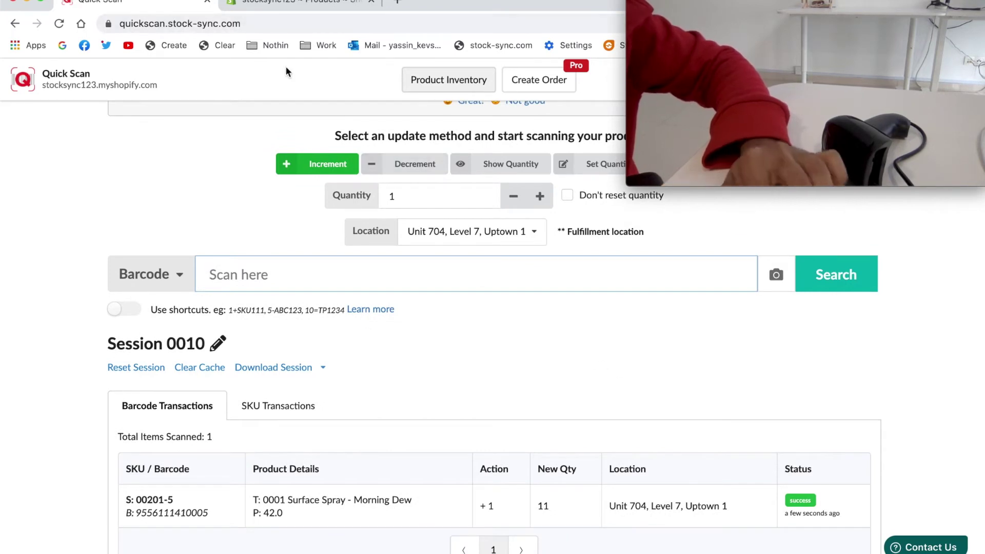
click(267, 6)
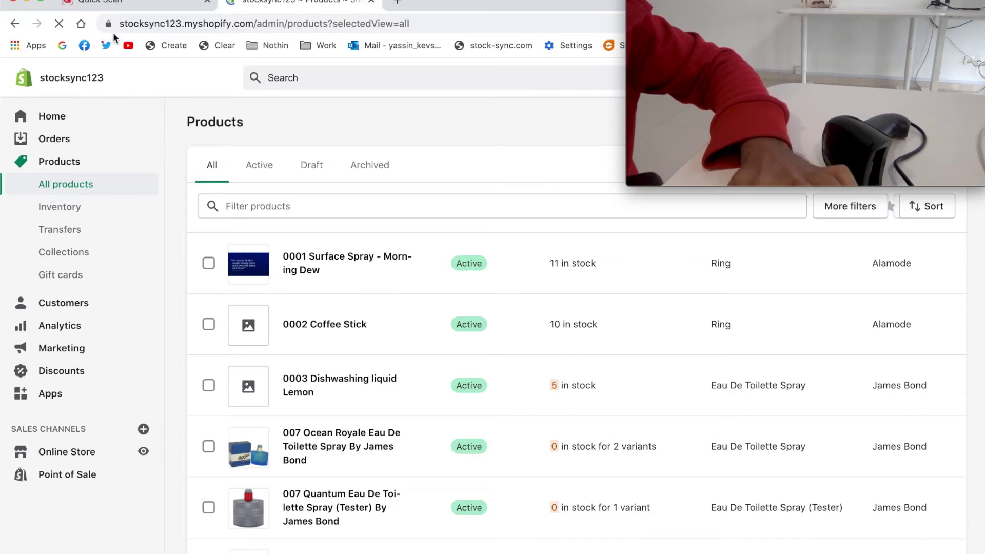
click(122, 6)
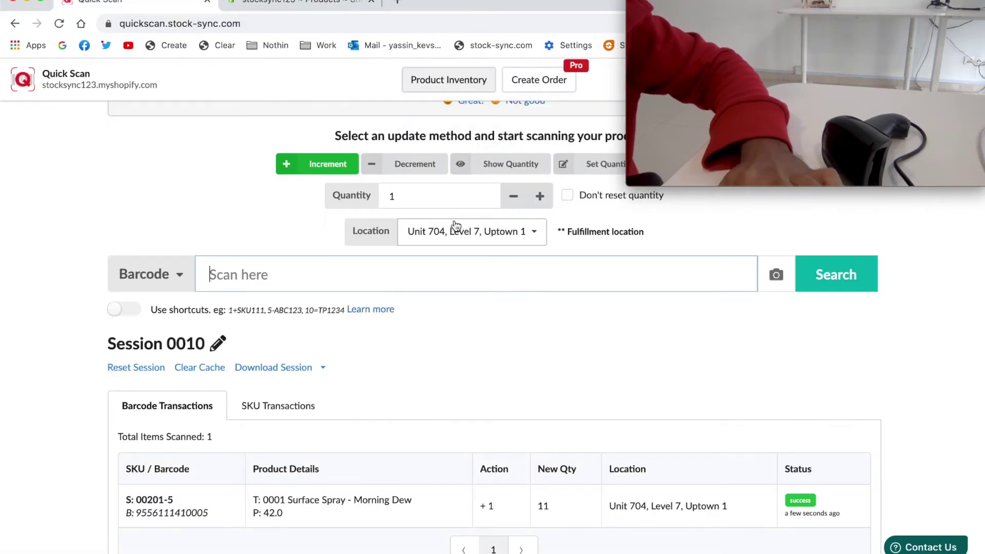
click(507, 167)
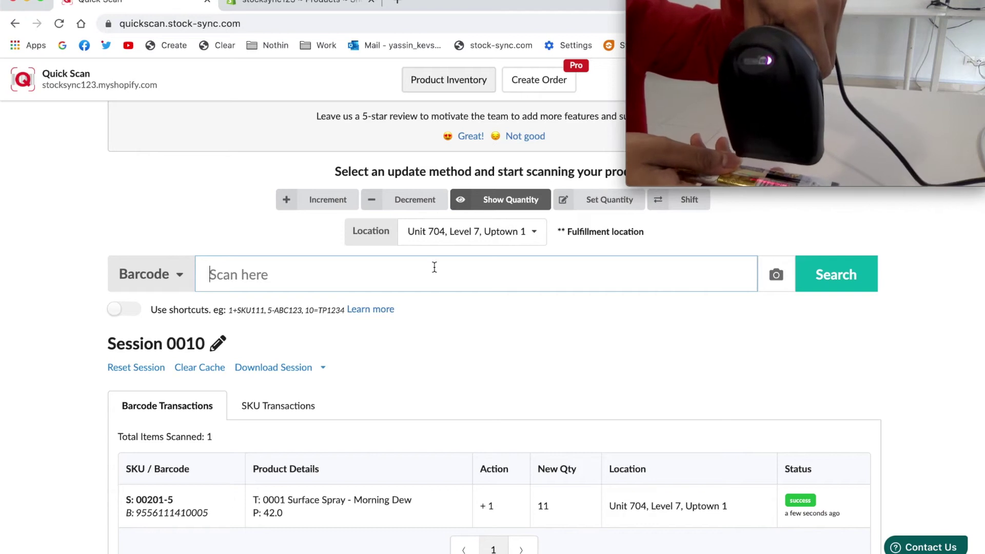
text(9556001271723)
key(Return)
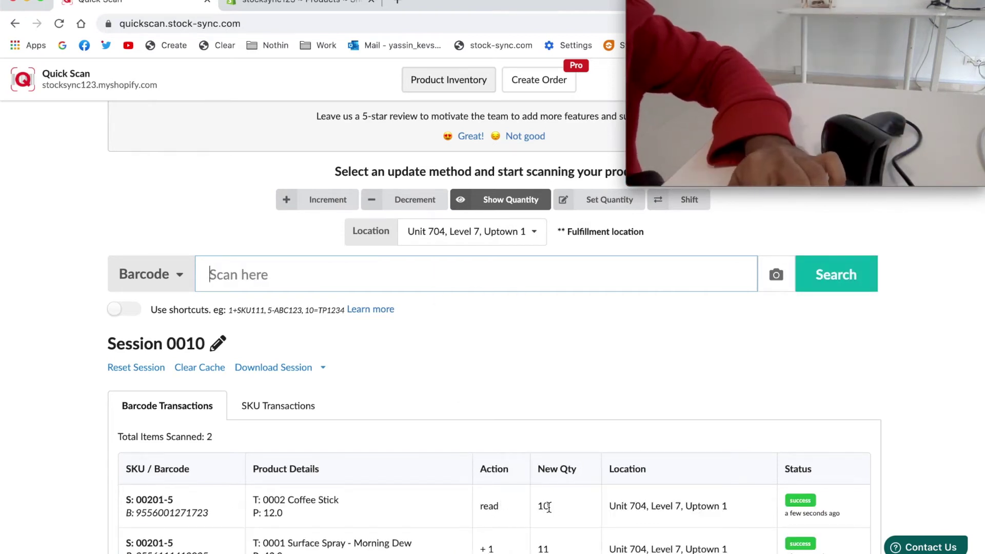
click(583, 202)
click(419, 195)
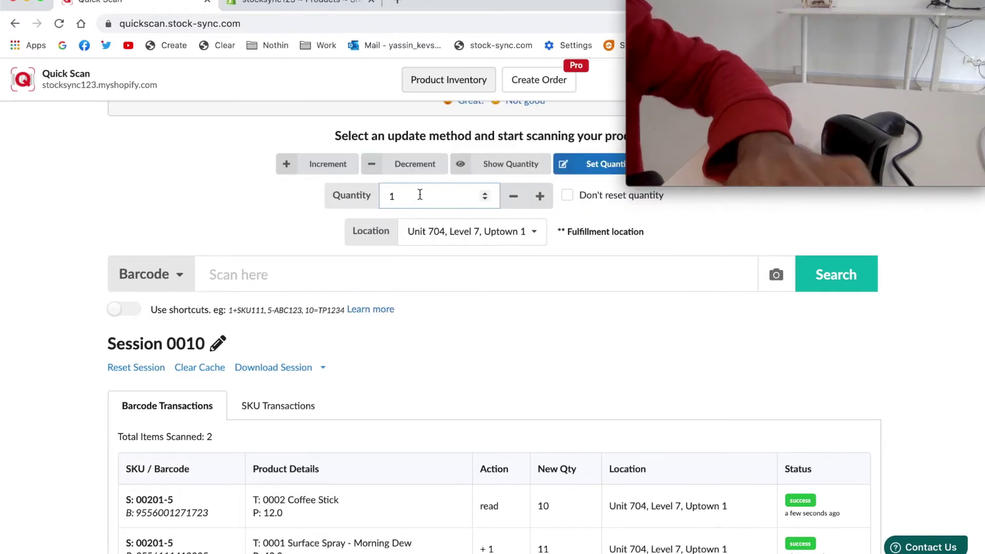
text(20)
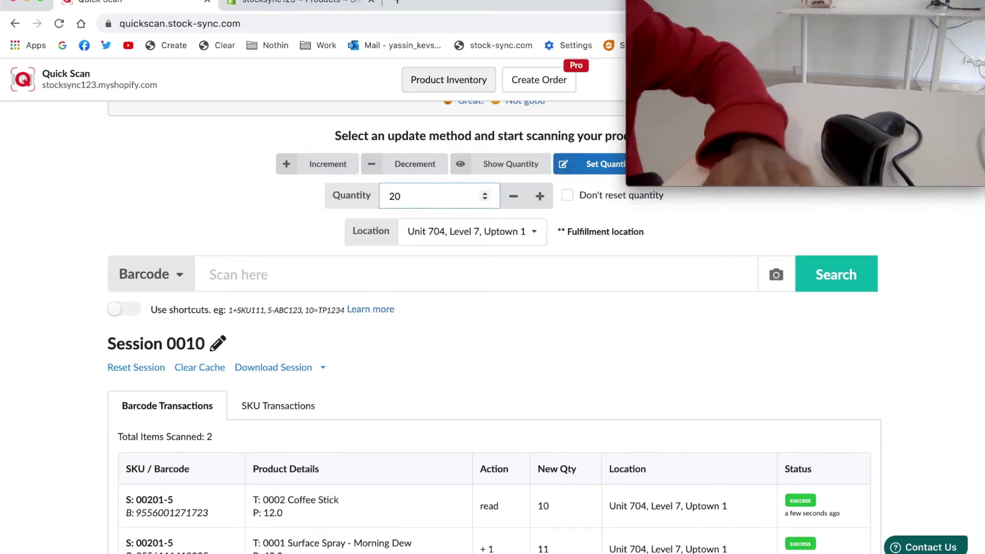
click(349, 265)
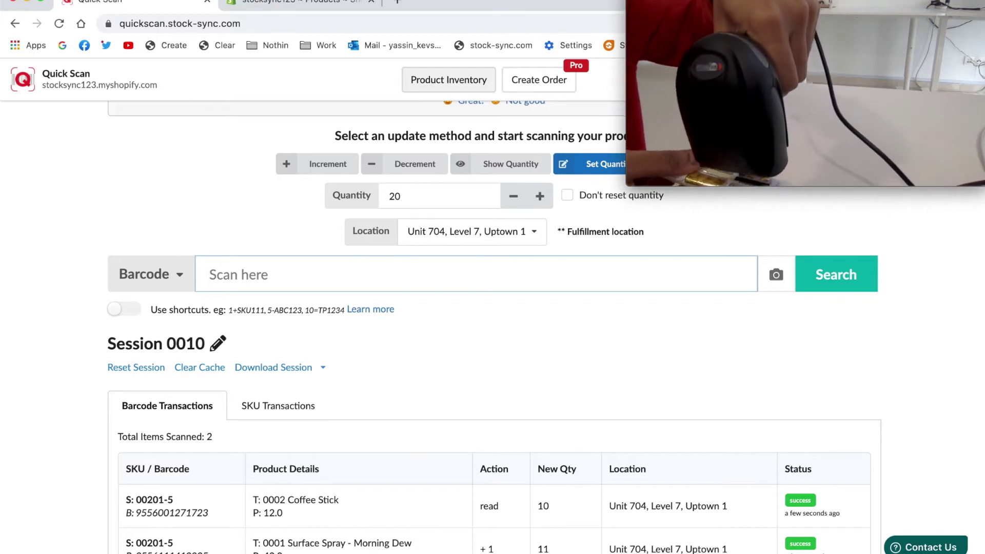
text(9556001271723)
key(Return)
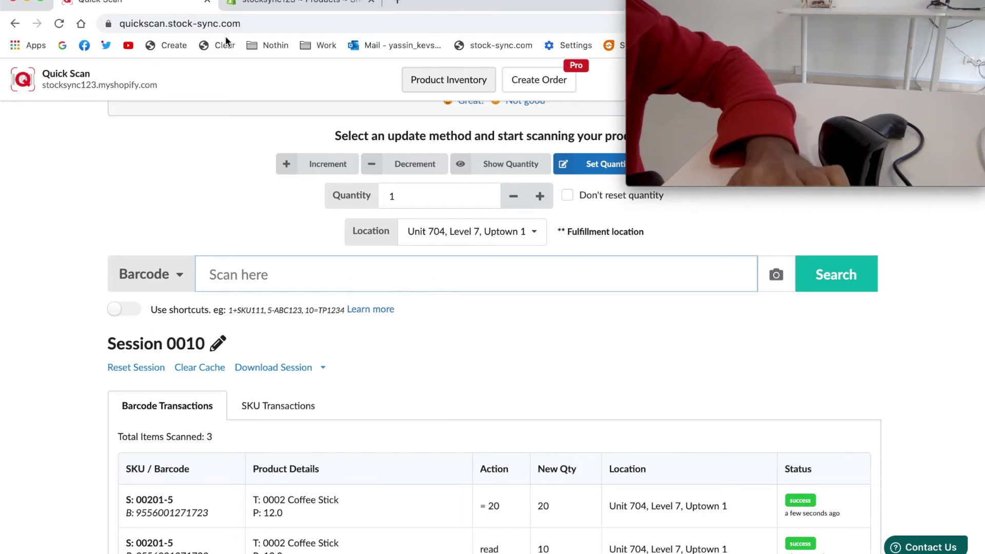
key(ctrl+Tab)
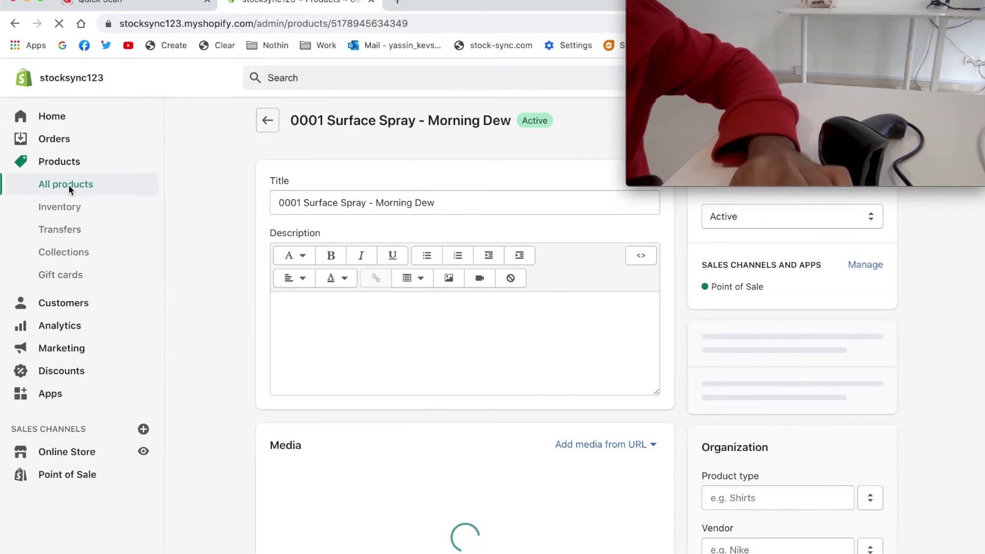
Open 0002 Coffee Stick in Shopify and confirm 20 available at the fulfilment location.
click(68, 185)
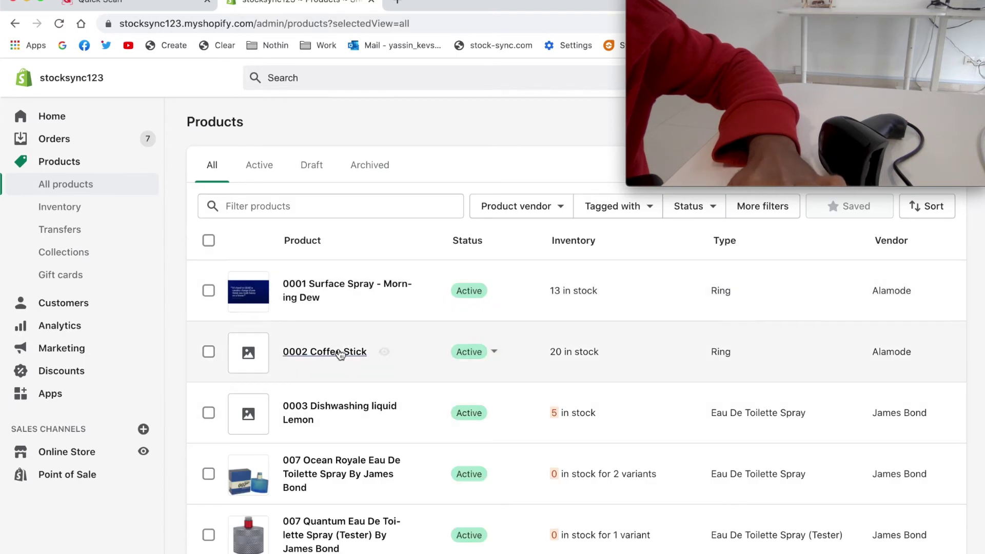
click(340, 351)
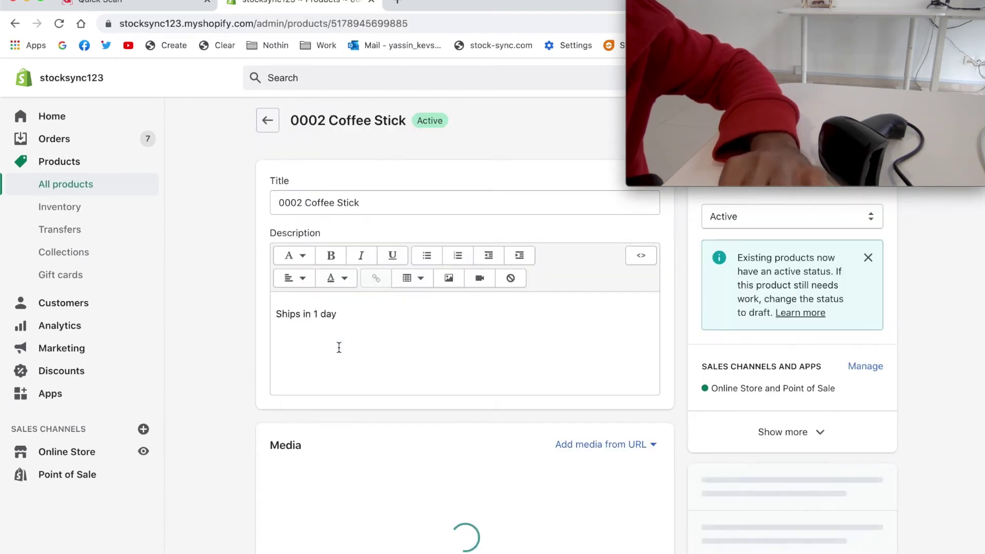
scroll(338, 347, down, 10)
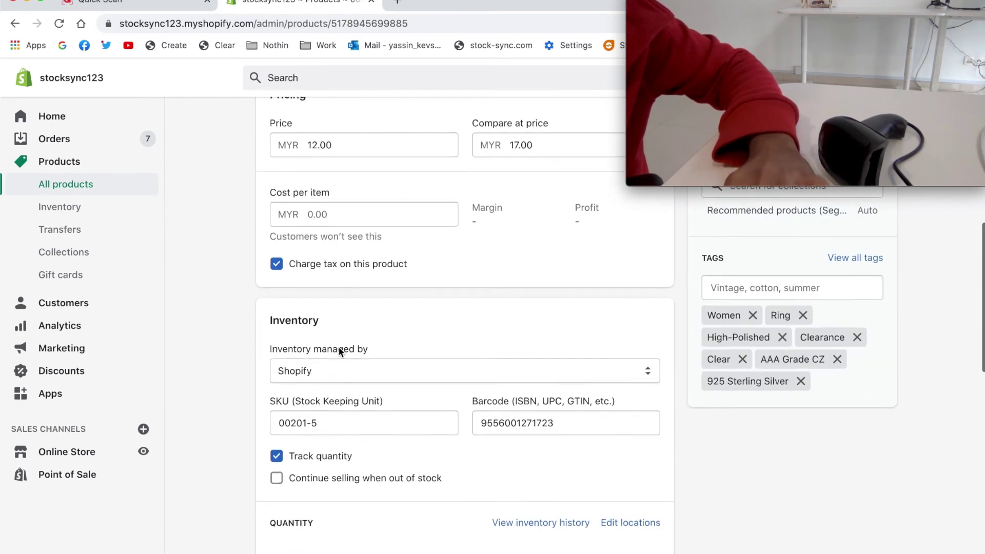
scroll(339, 347, down, 2)
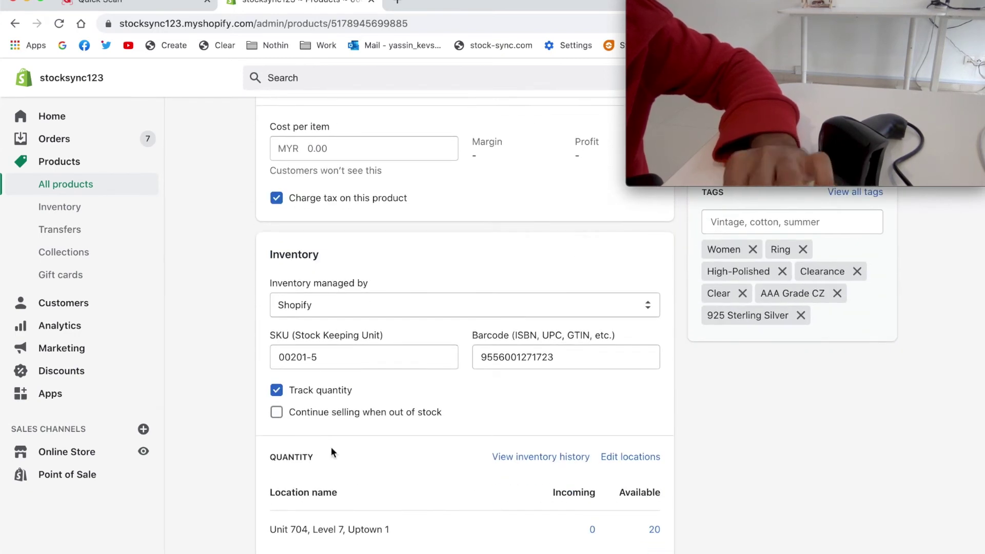
scroll(332, 452, down, 1)
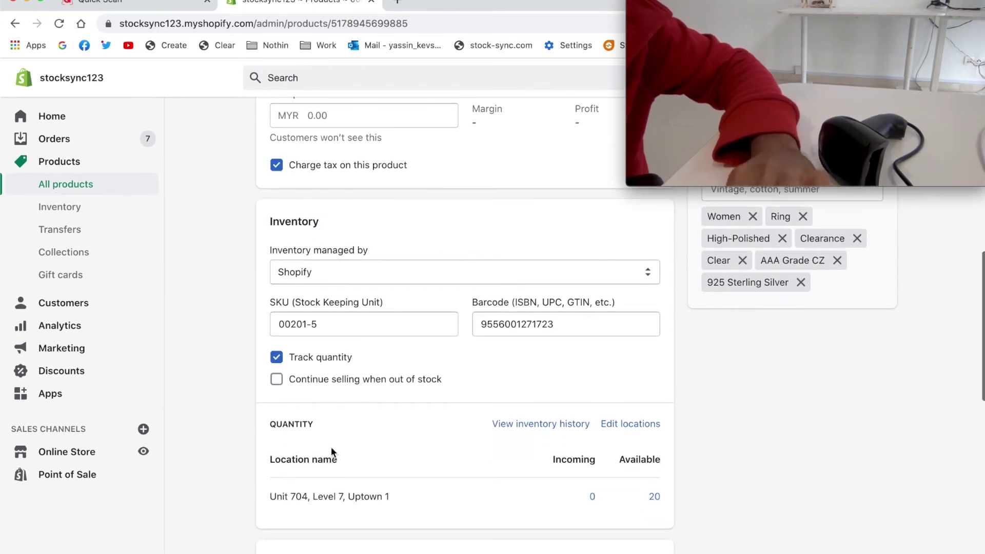
click(93, 6)
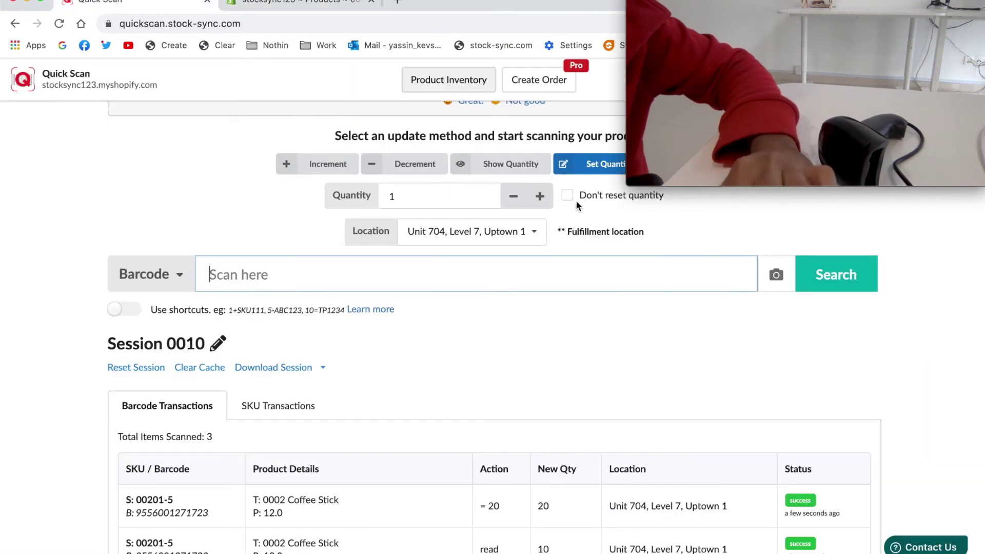
Switch to Shift mode with asdas as the destination location.
scroll(637, 236, up, 1)
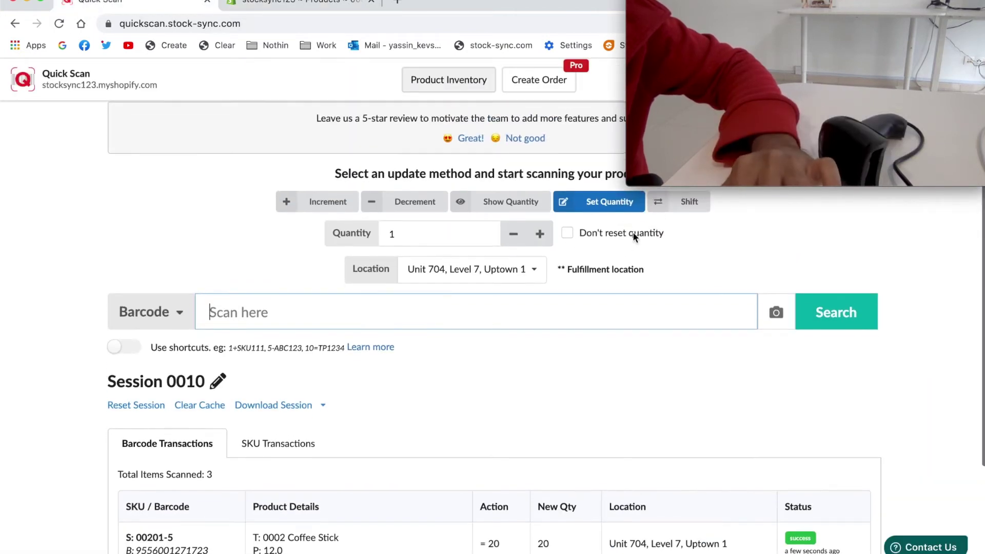
click(683, 201)
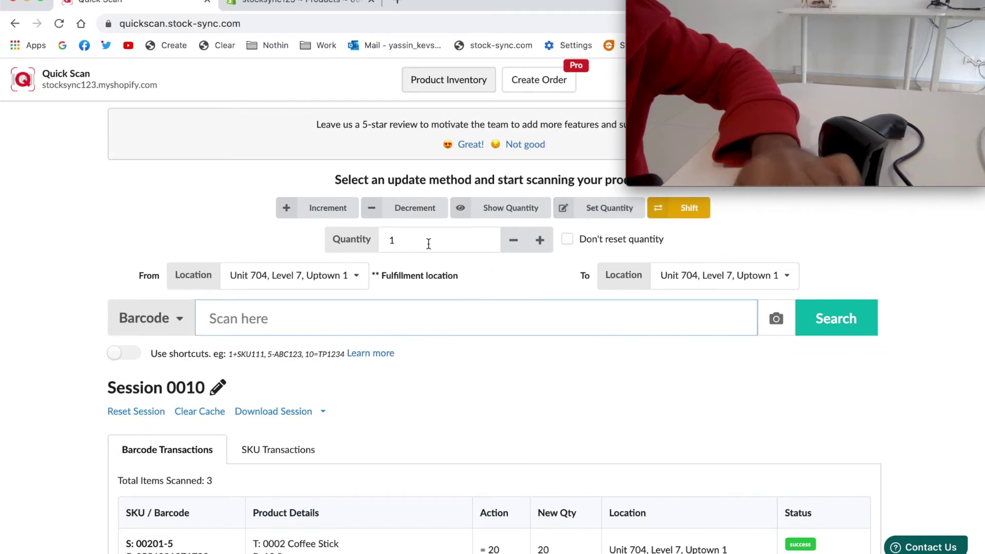
click(695, 290)
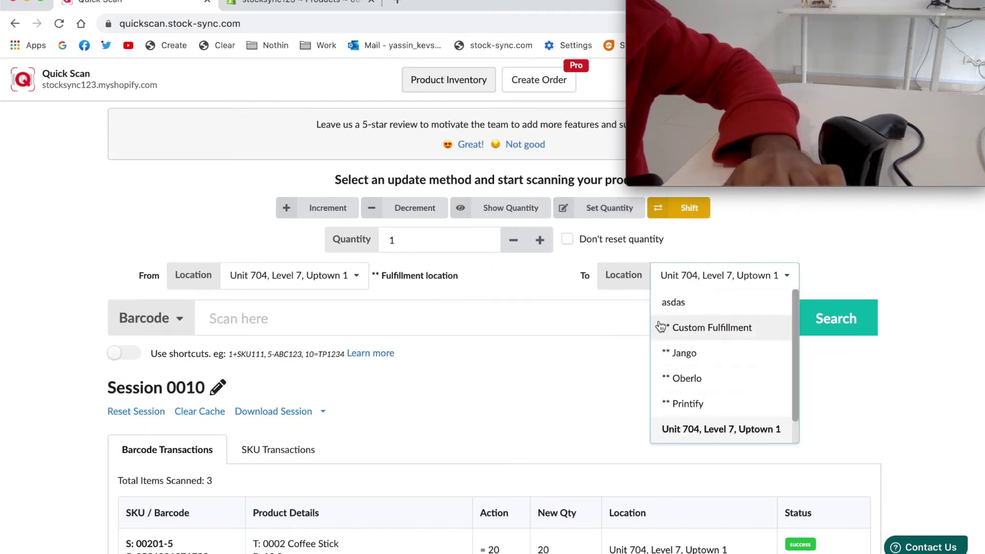
click(669, 303)
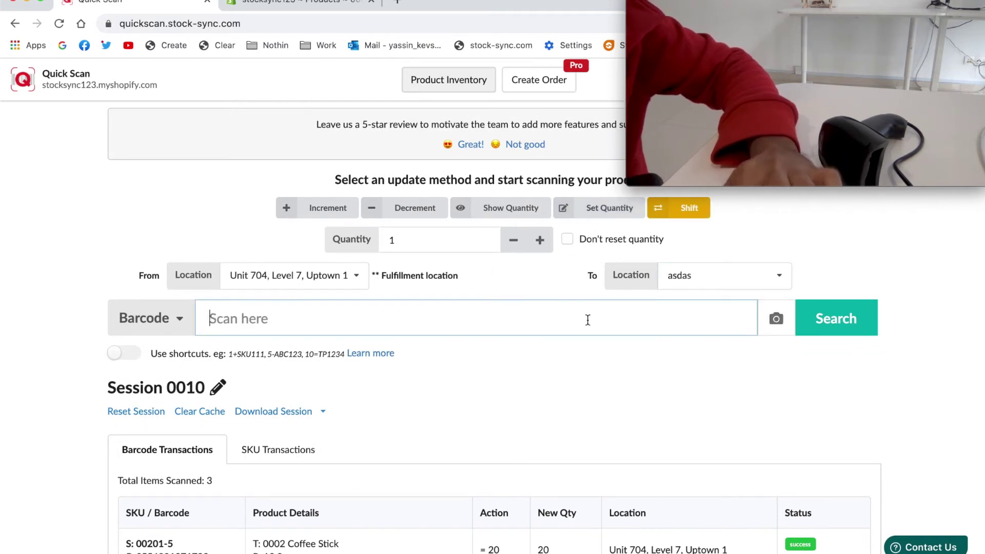
click(428, 241)
text(0)
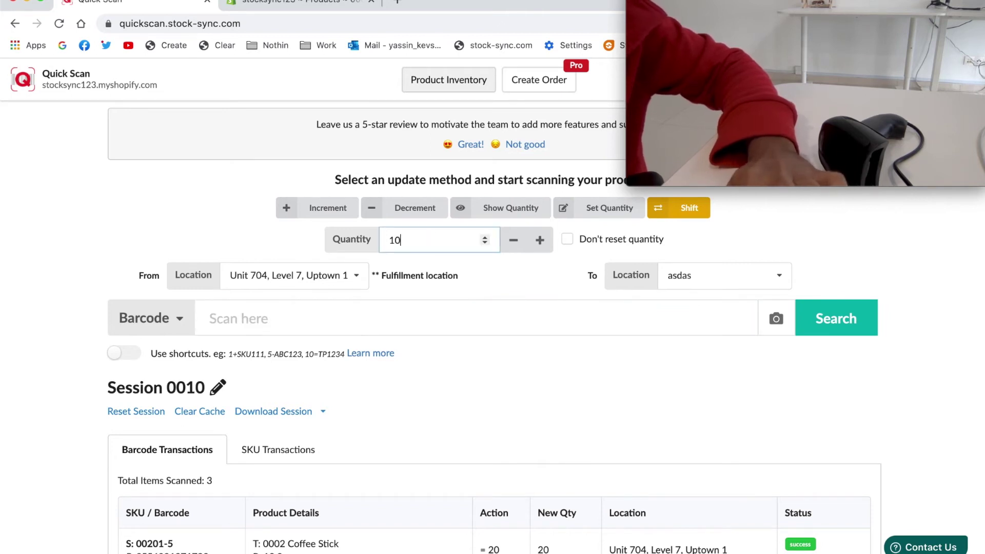
click(381, 327)
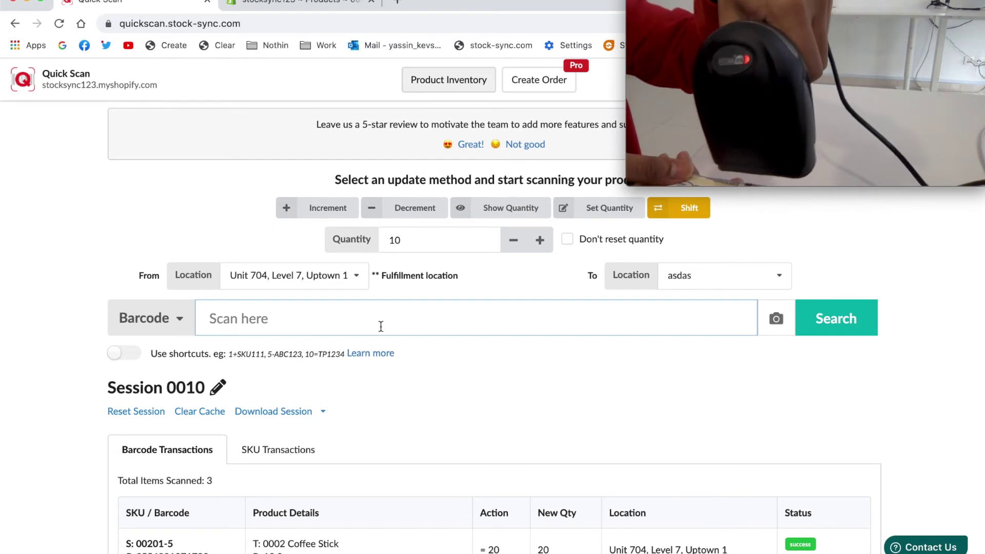
text(9556001271723)
key(Return)
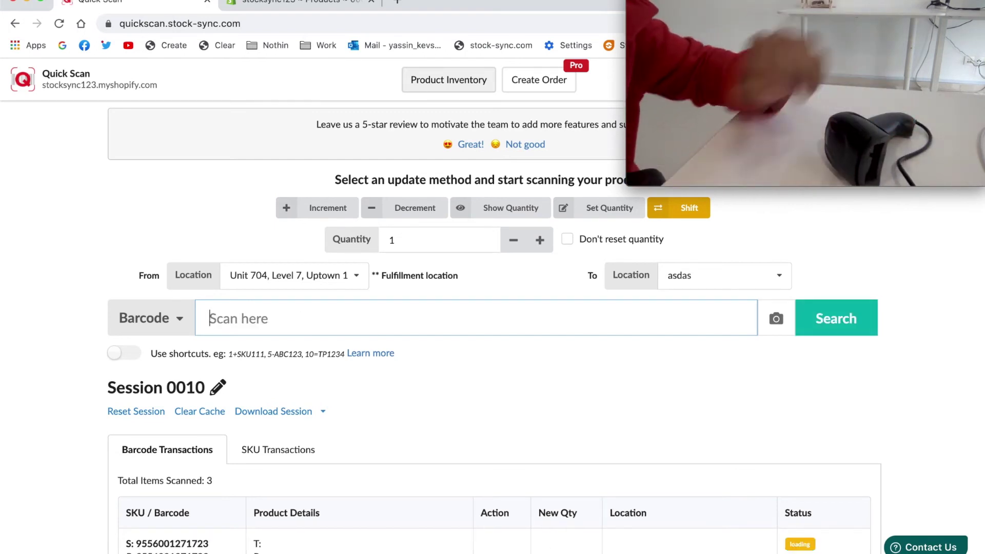
scroll(392, 442, down, 1)
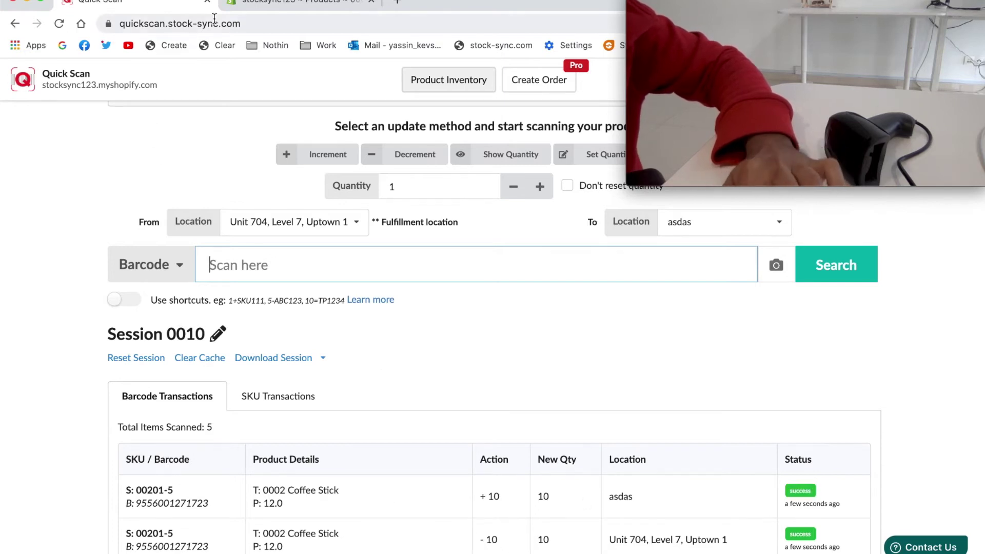
click(257, 4)
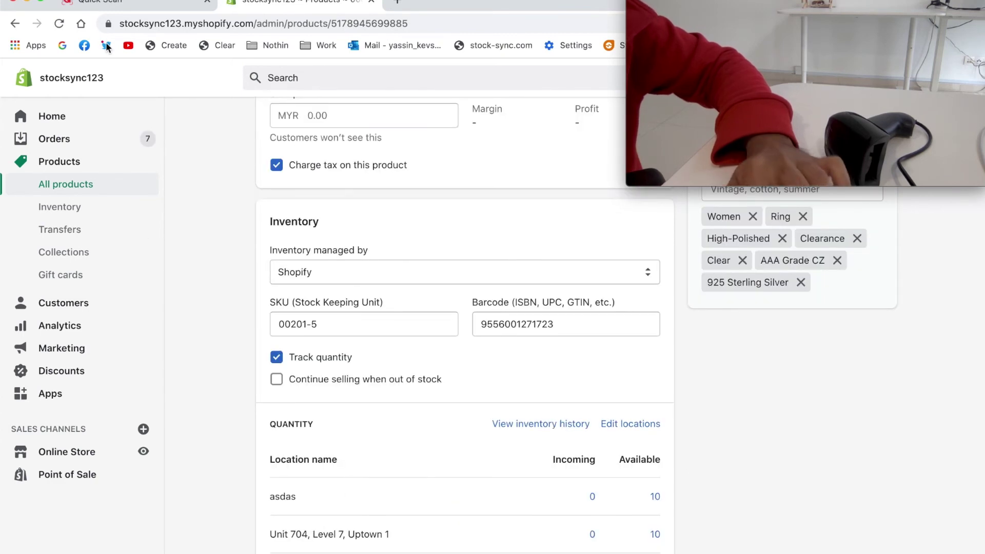
click(110, 4)
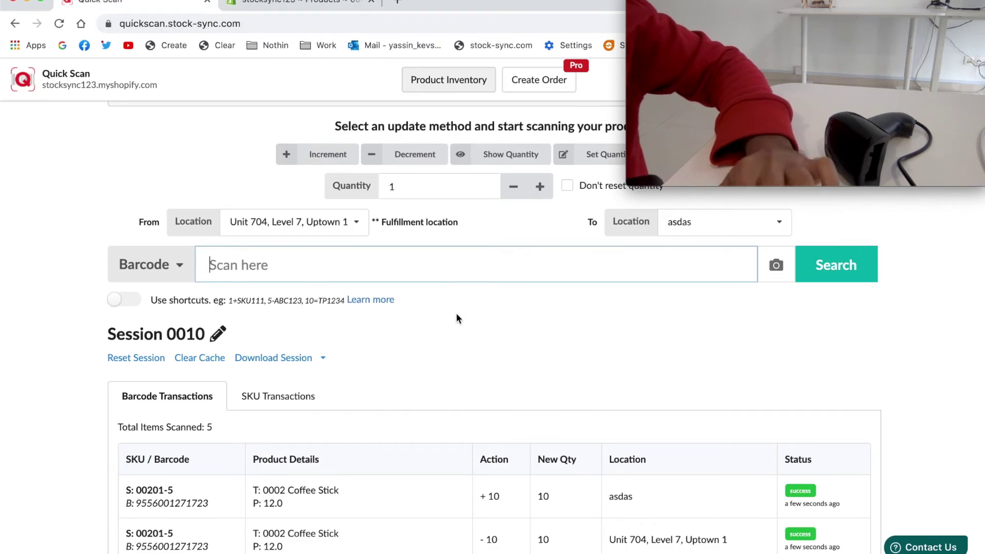
scroll(456, 318, up, 2)
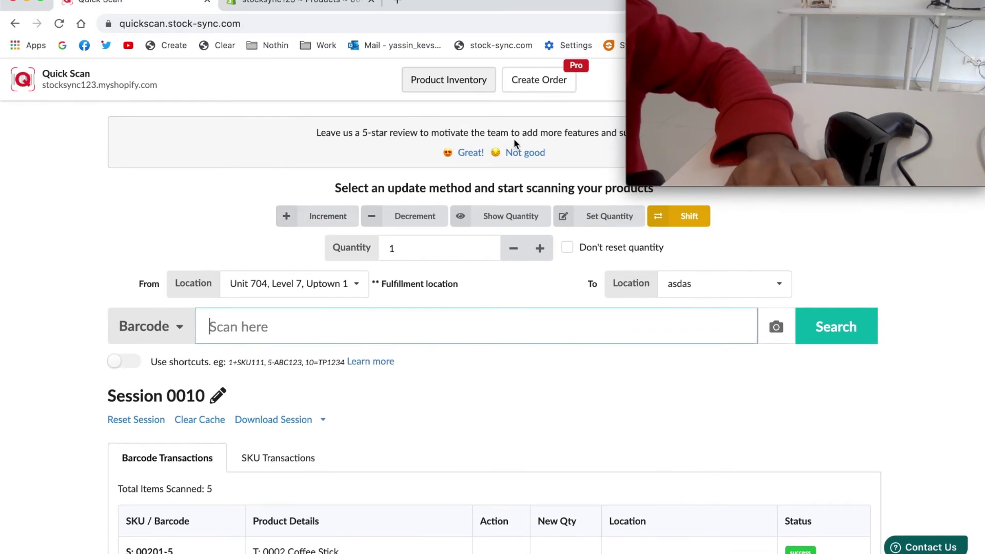
click(525, 82)
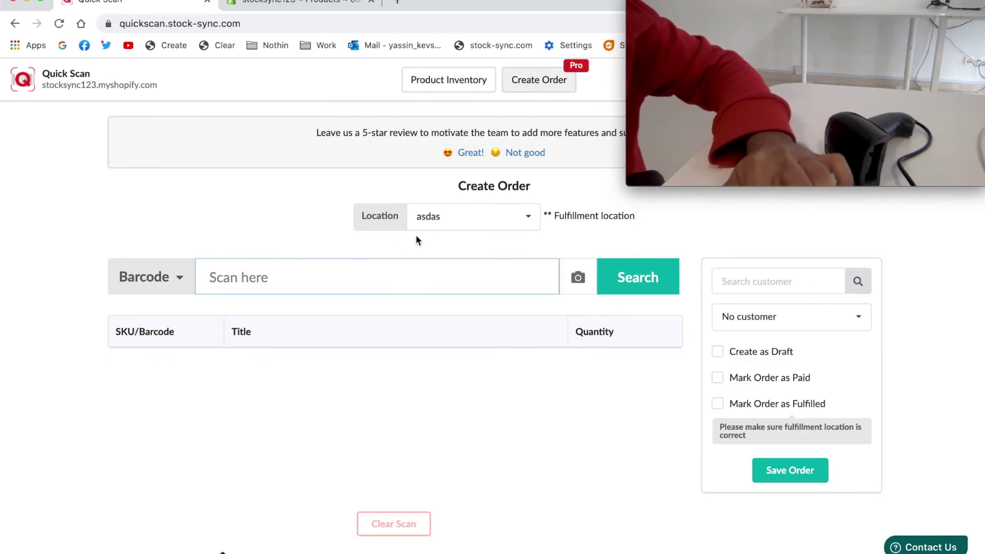
click(440, 224)
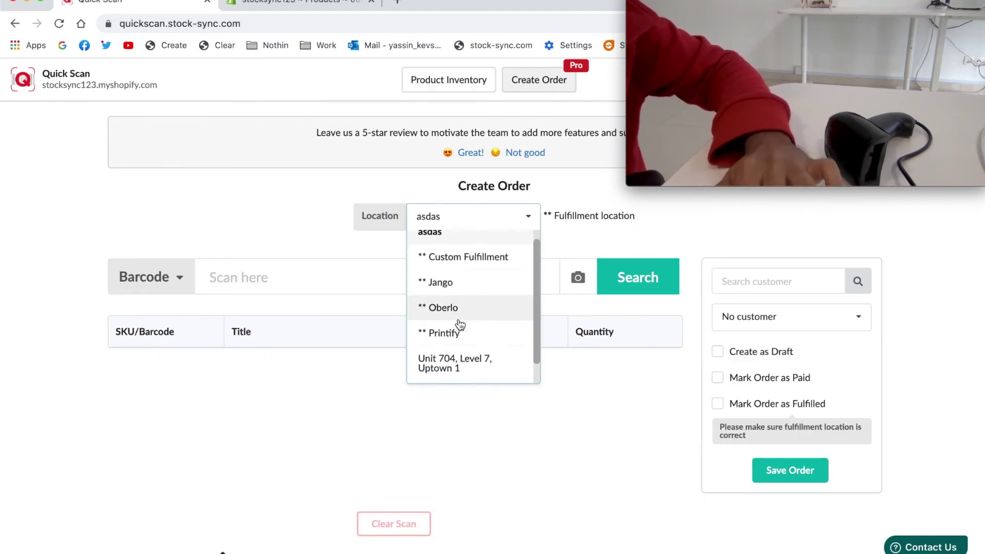
click(455, 347)
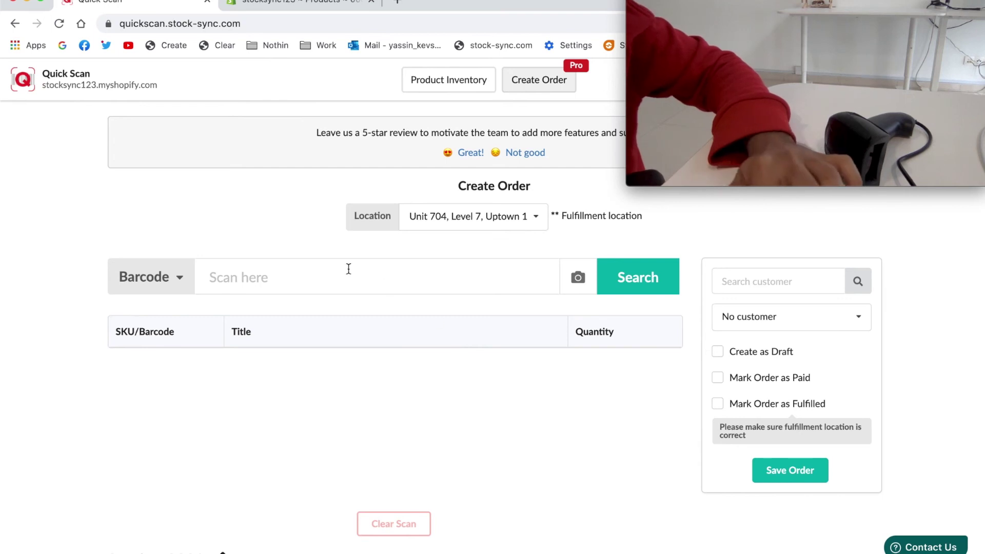
click(312, 267)
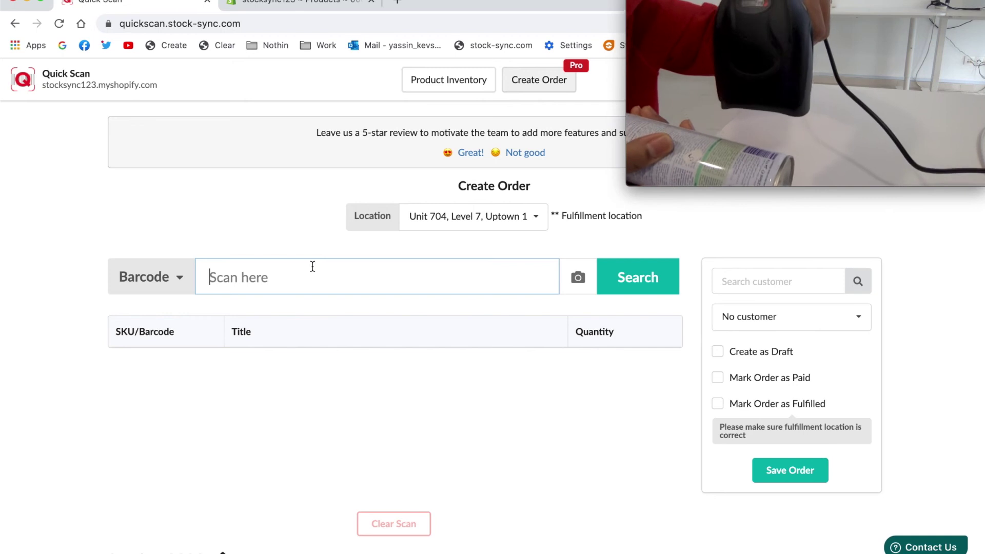
key(Return)
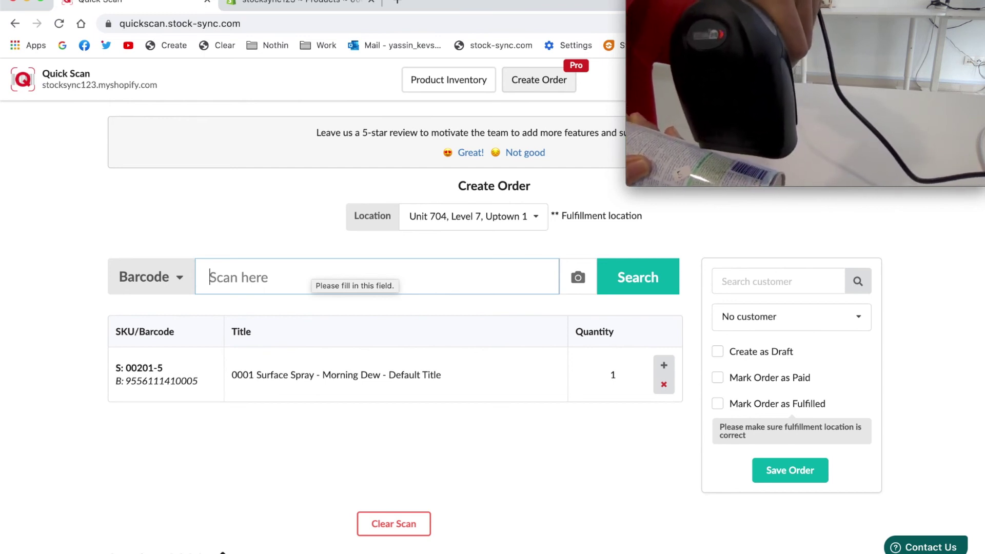
text(9556111410005)
key(Return)
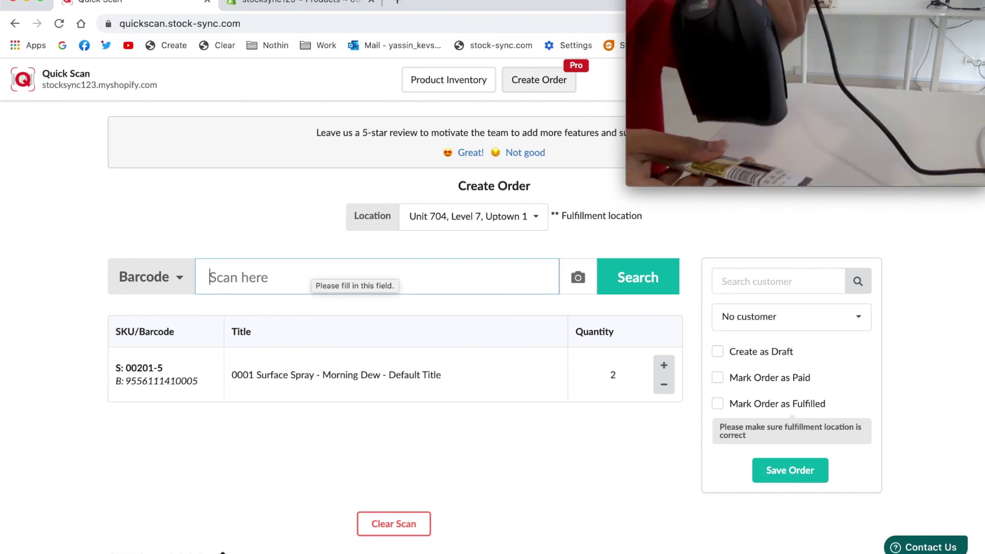
Add one Coffee Stick to the order and mark the order as paid.
text(95560)
key(Return)
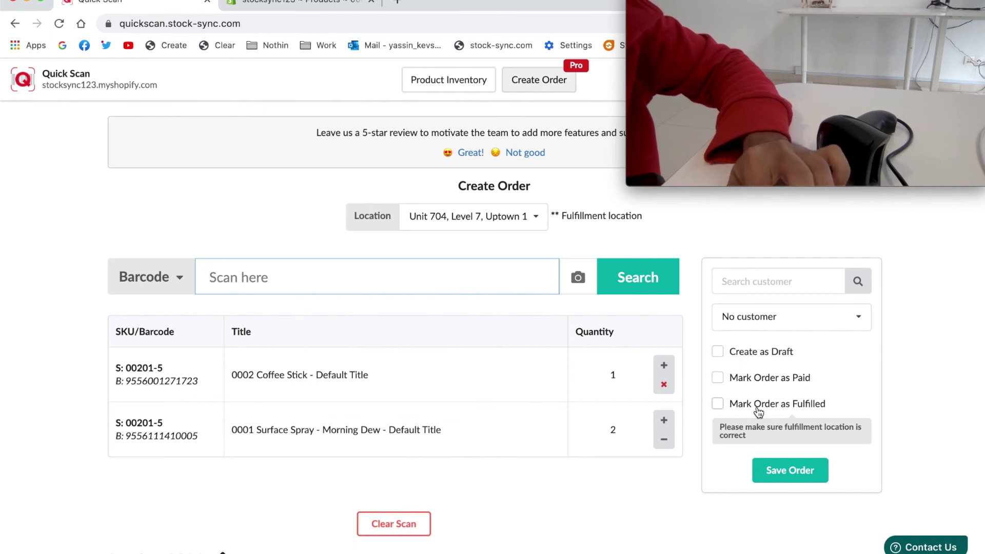
click(749, 381)
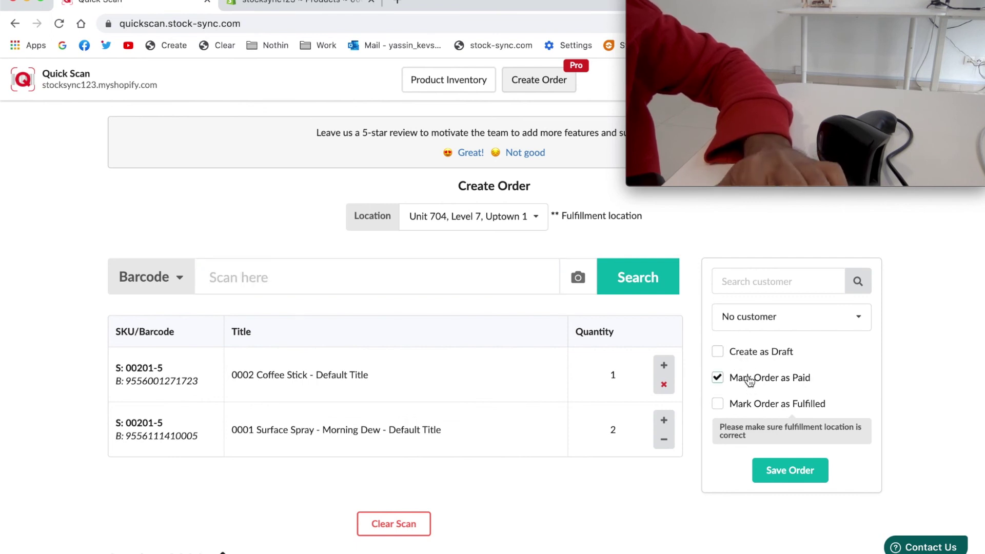
Save the order and check Order Logs show Coffee Stick ×1 and Surface Spray ×2 as Success.
click(784, 473)
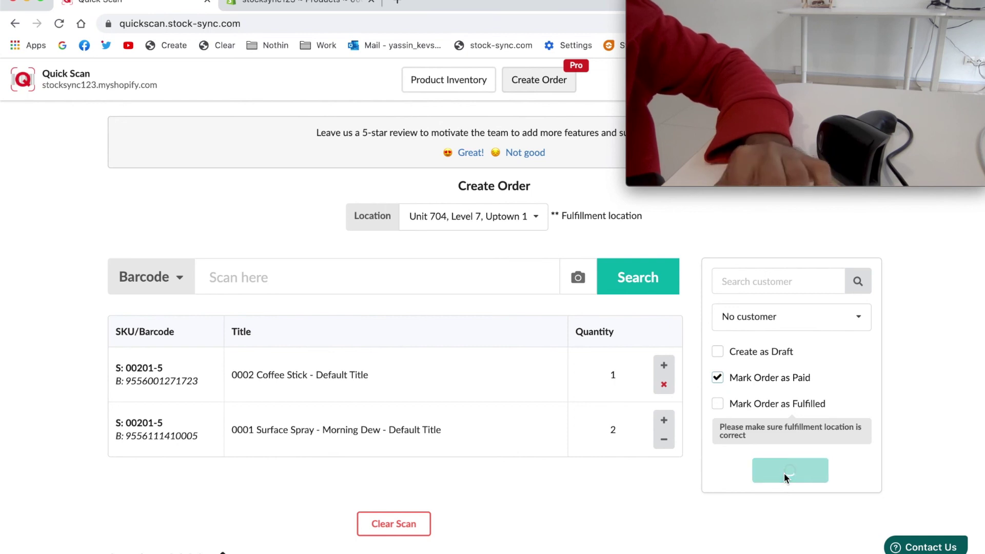
scroll(496, 442, down, 5)
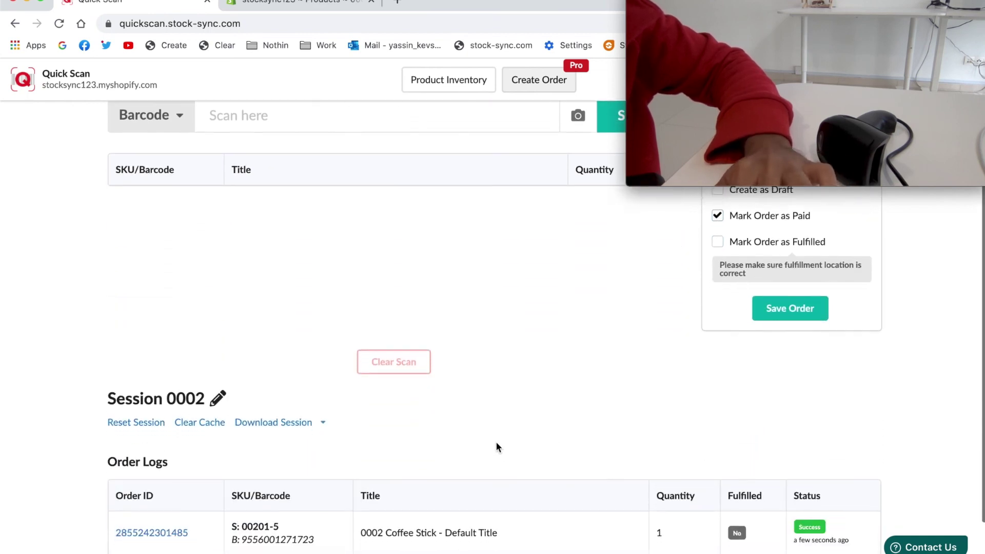
scroll(495, 443, down, 1)
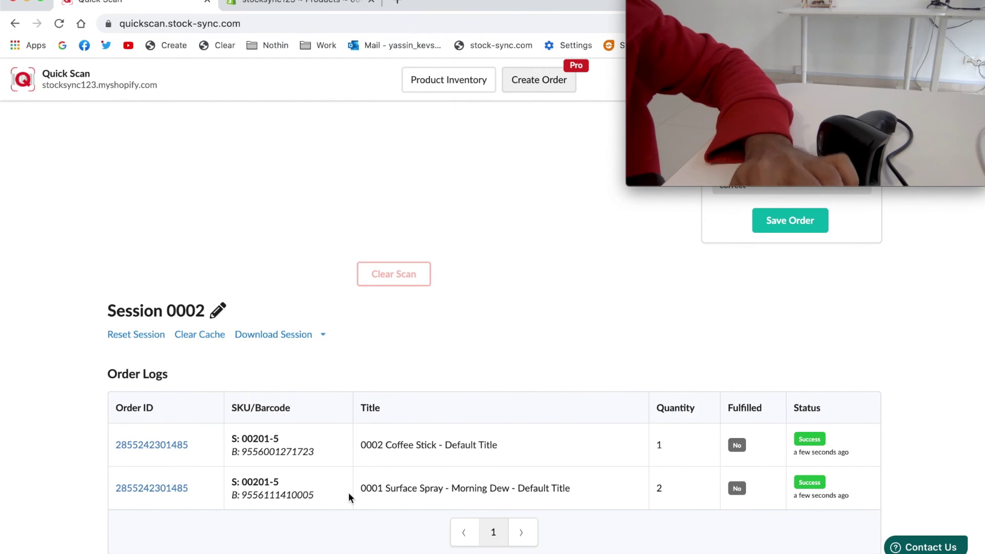
click(297, 2)
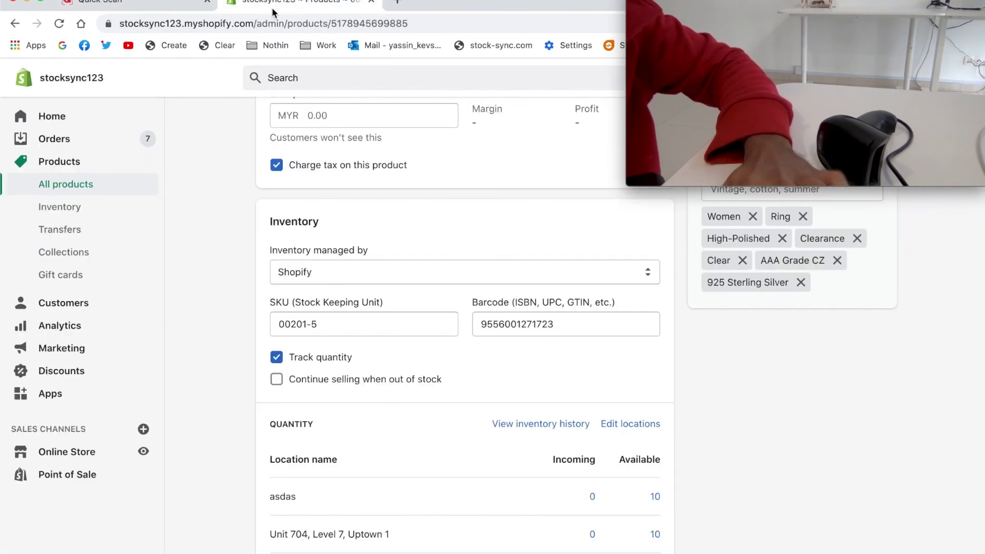
click(68, 150)
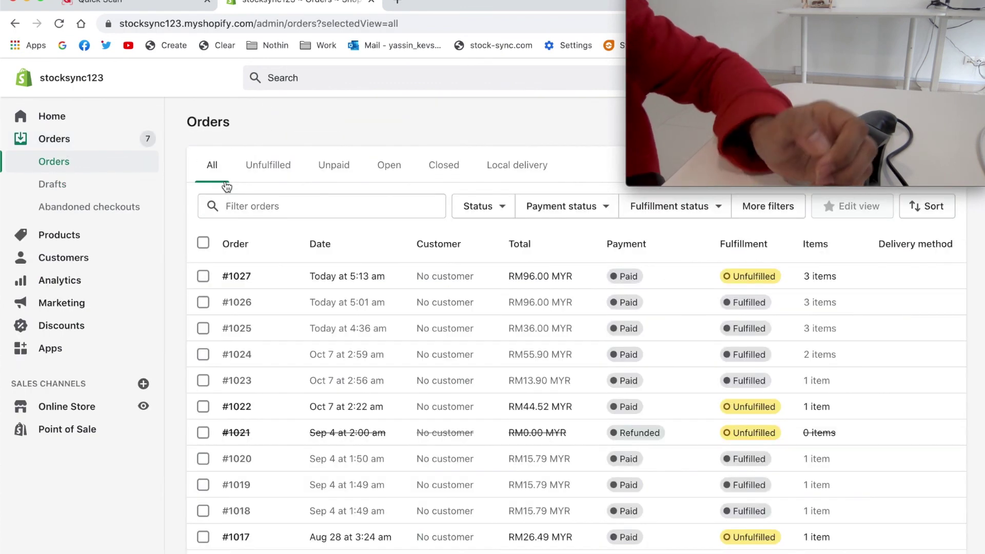
click(269, 282)
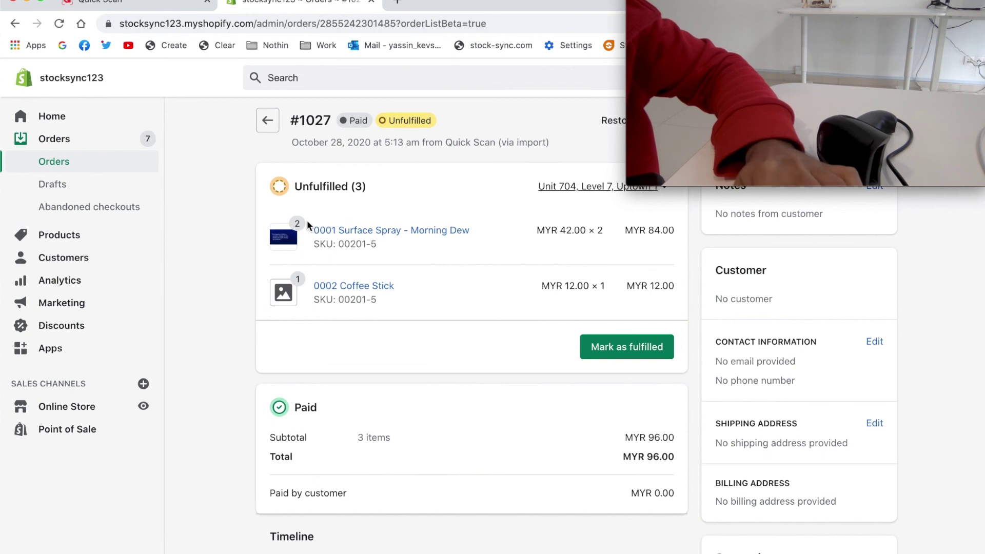
click(149, 5)
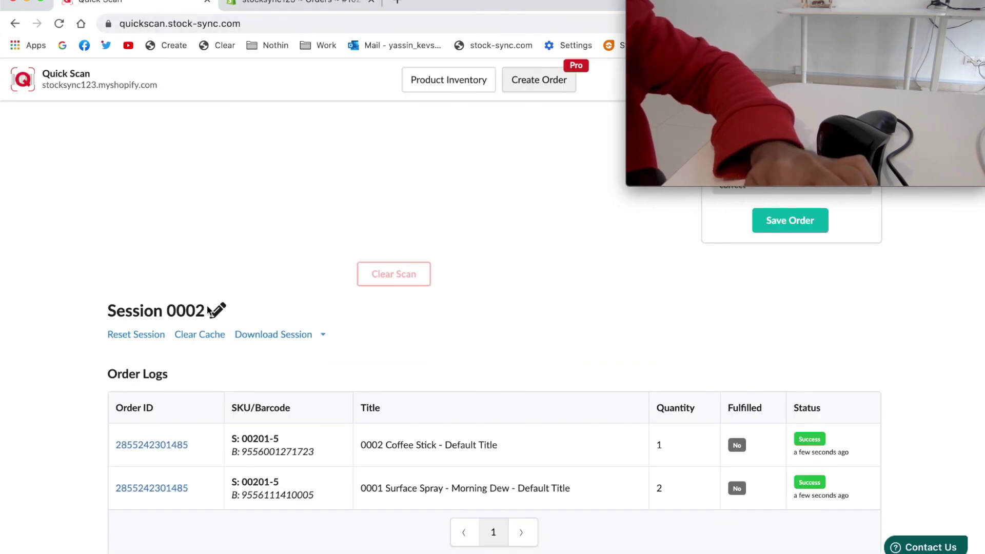
click(275, 343)
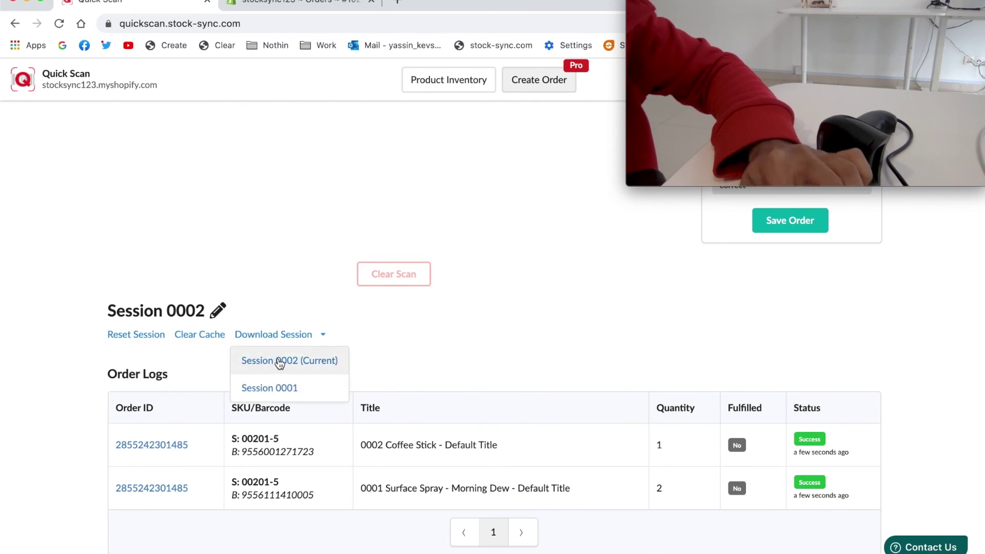
click(295, 303)
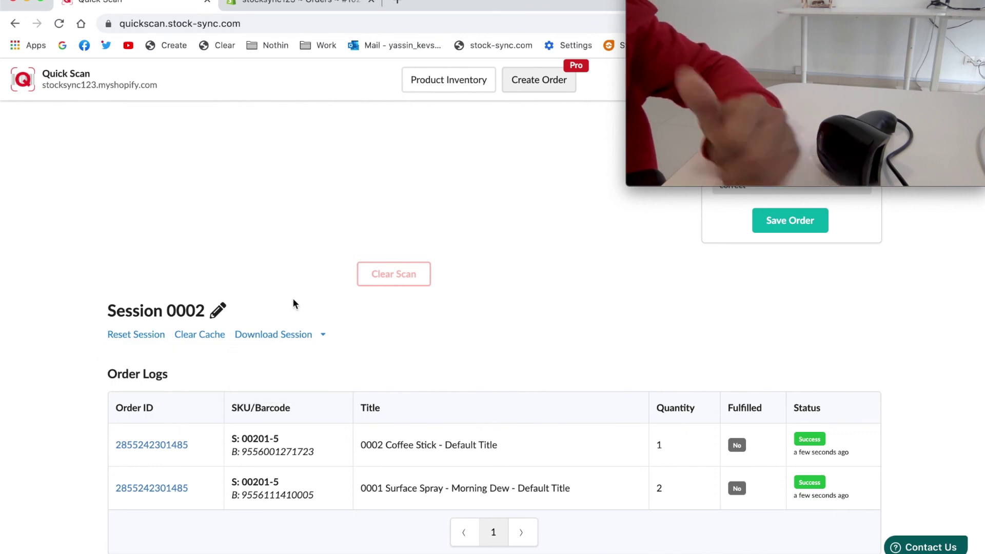